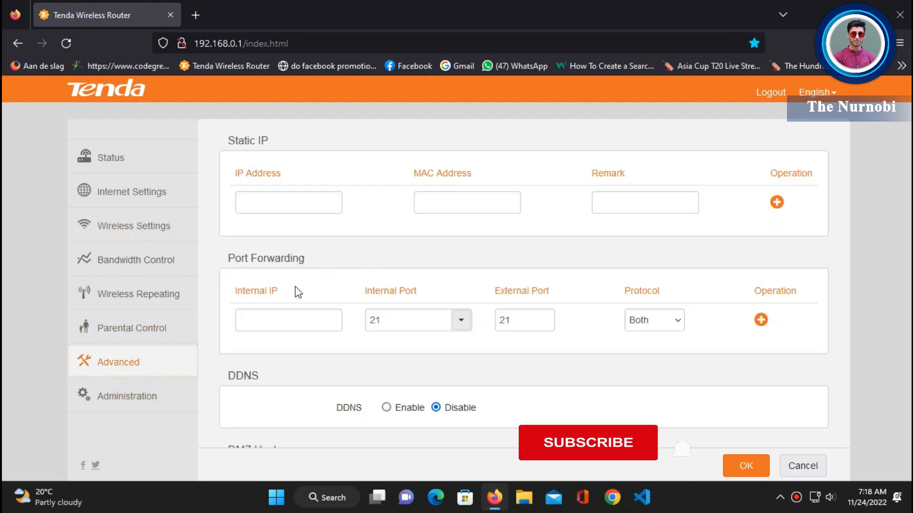
Check the current firmware version in the Device Management section of the router's administration settings
left_click(150, 400)
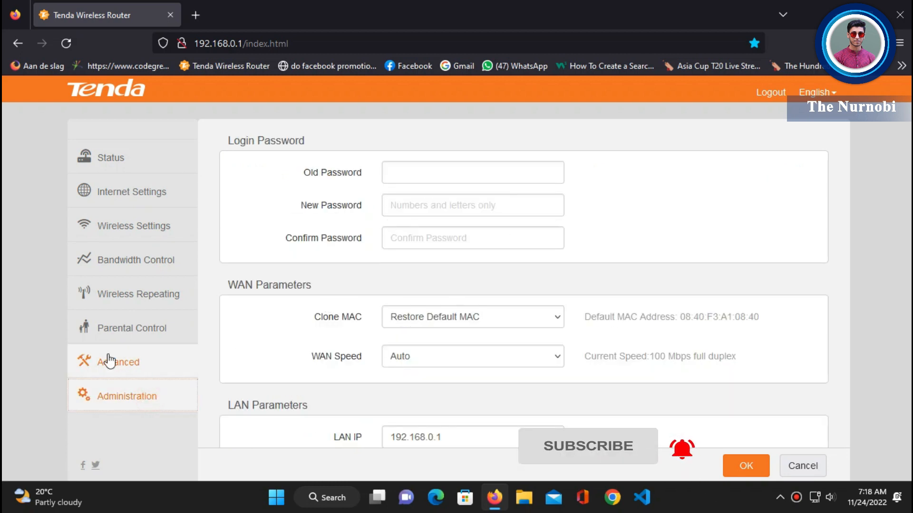
scroll(380, 381, "down", 15)
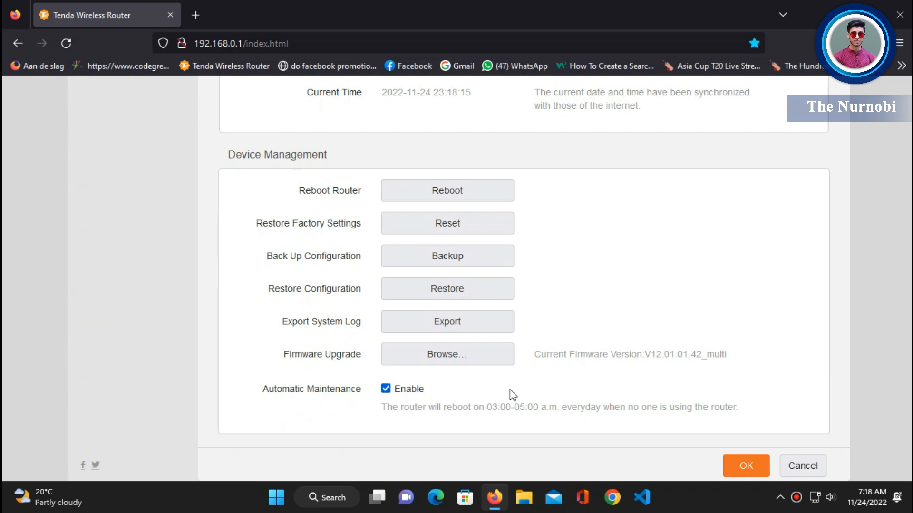
left_click_drag(599, 358, 727, 352)
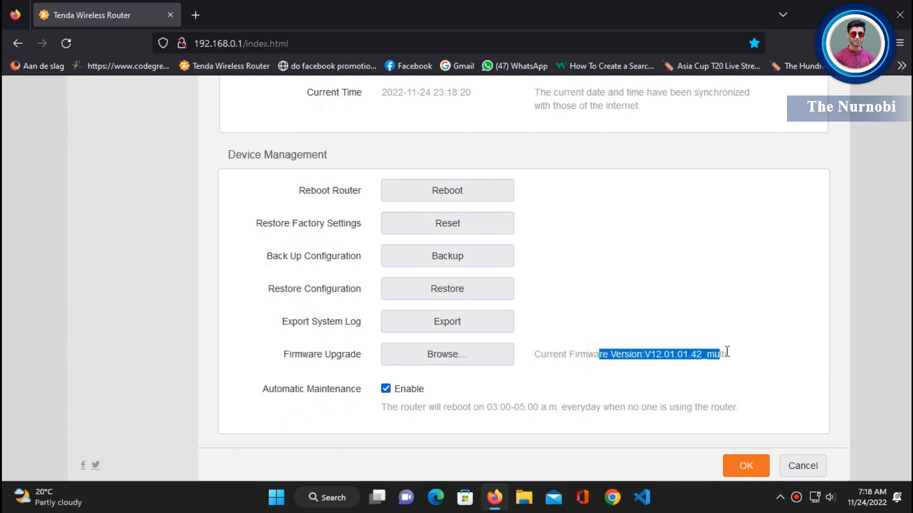
left_click(702, 376)
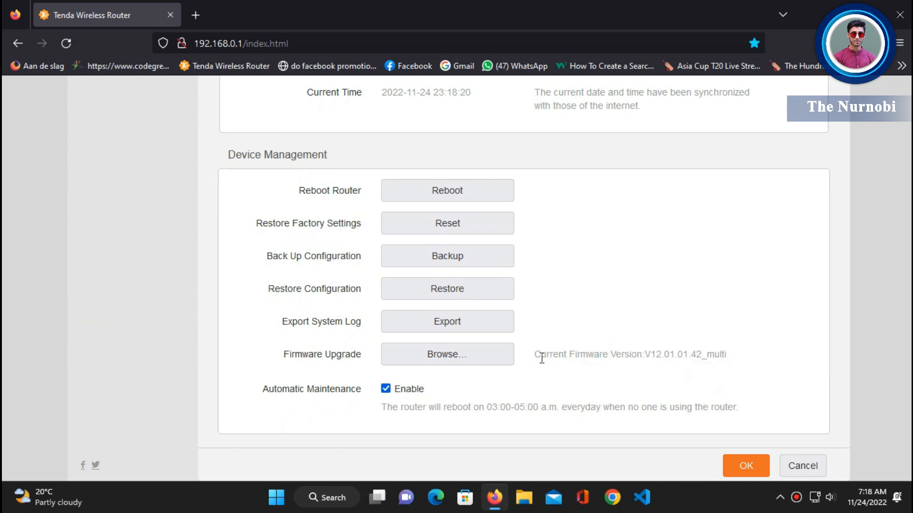
left_click_drag(541, 358, 724, 365)
left_click(732, 379)
Search the web for "tenda f3 firmware" and download F3 v3.0 Firmware V12.01.01.52 from Tenda's F3 download page
left_click(187, 14)
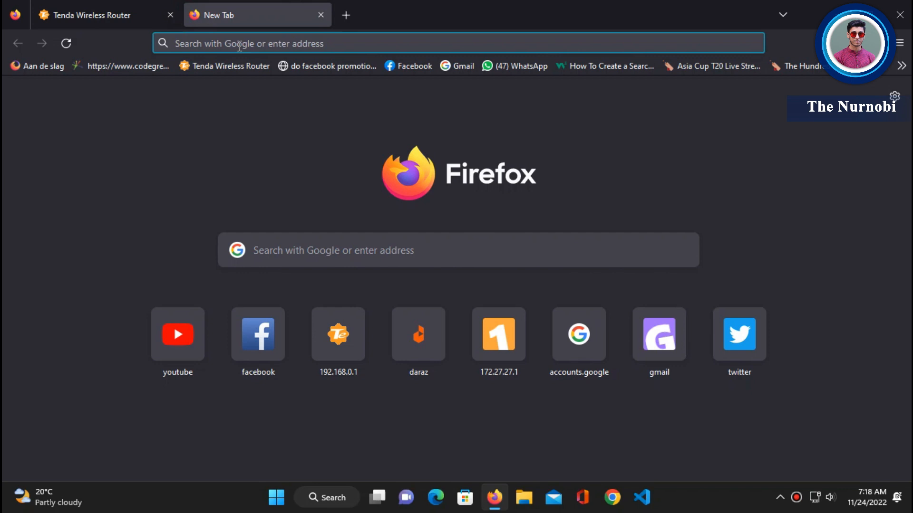
type("ten")
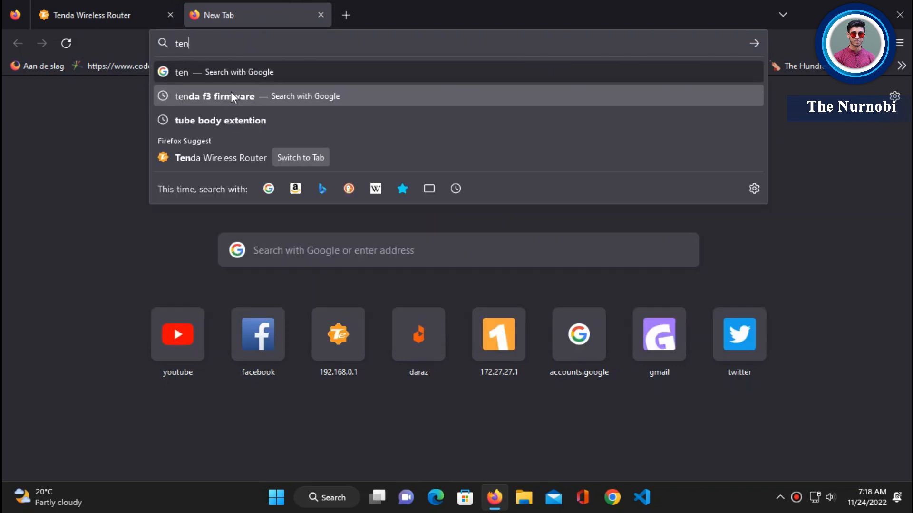
left_click(230, 95)
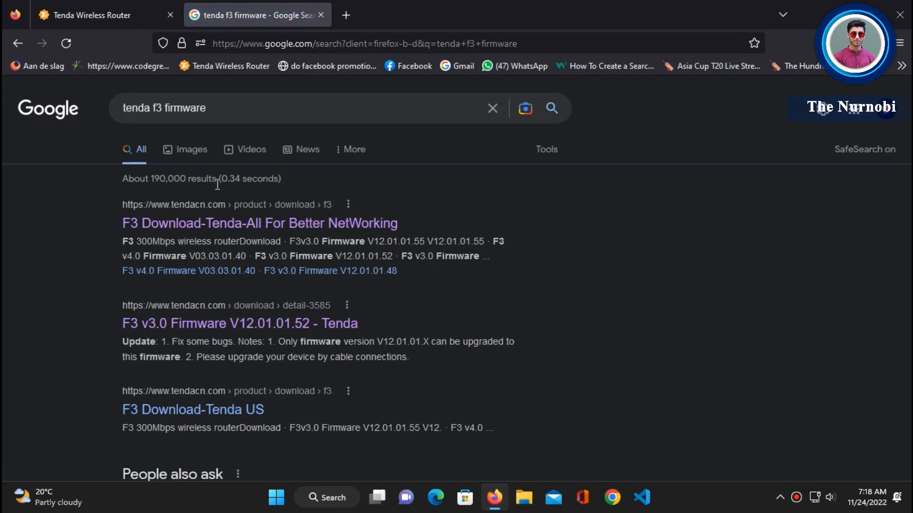
left_click(222, 229)
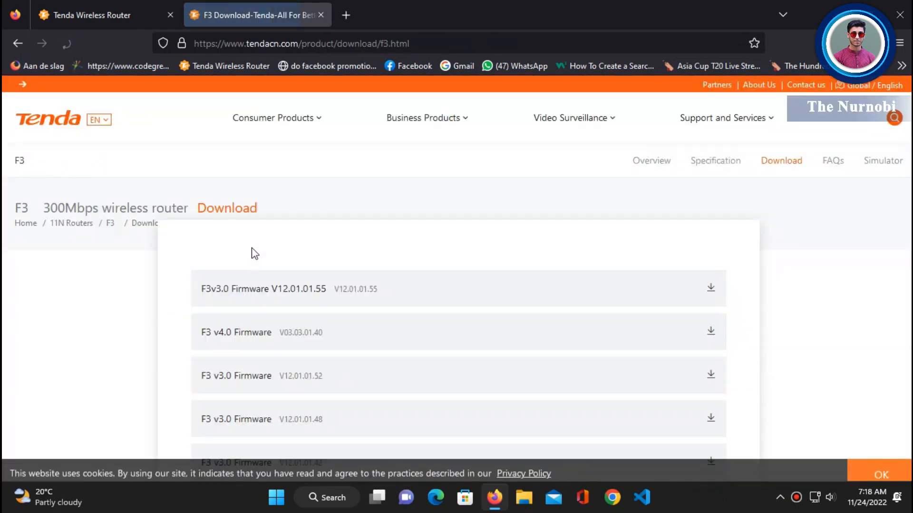
left_click(306, 374)
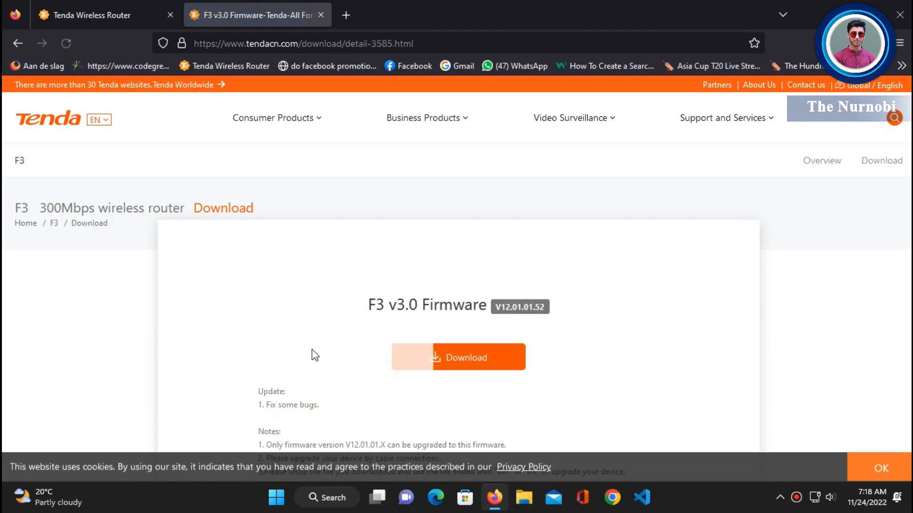
left_click(448, 364)
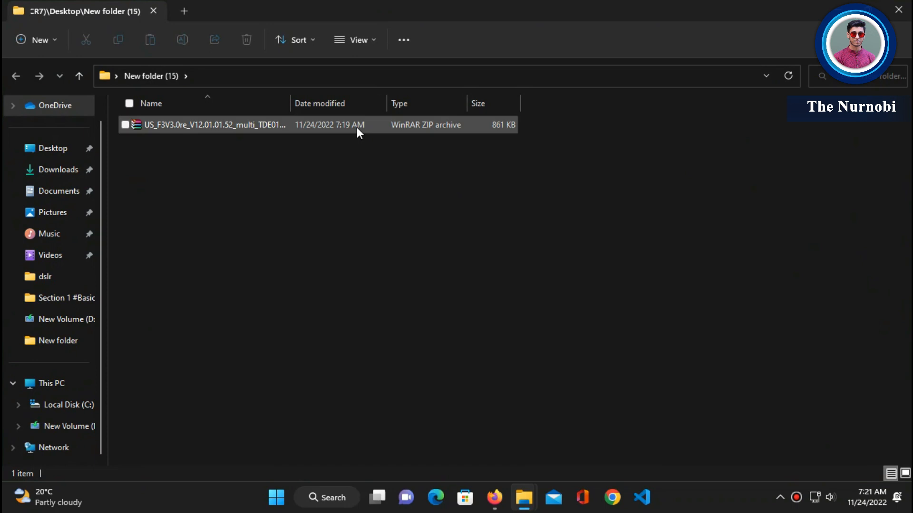
Extract the downloaded firmware ZIP archive in New folder (15) and check the extracted folder's contents
right_click(356, 125)
mouse_move(374, 188)
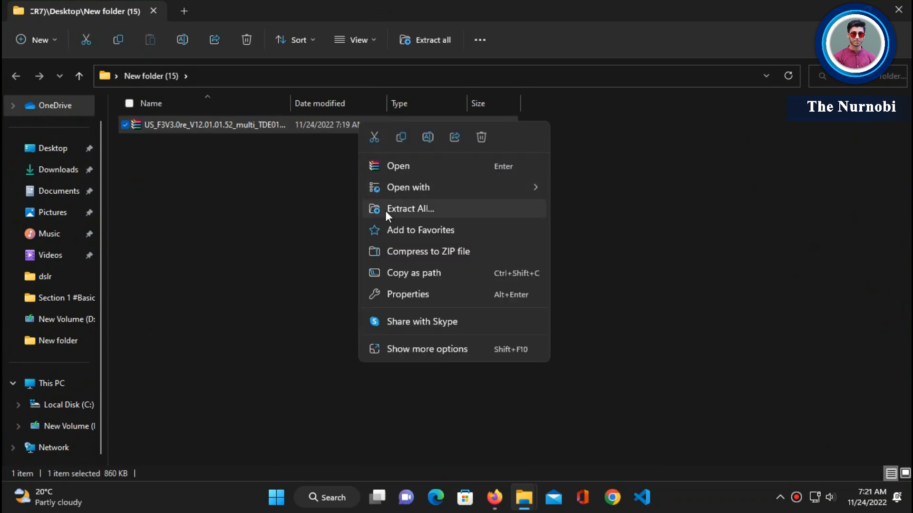
left_click(430, 210)
left_click(579, 376)
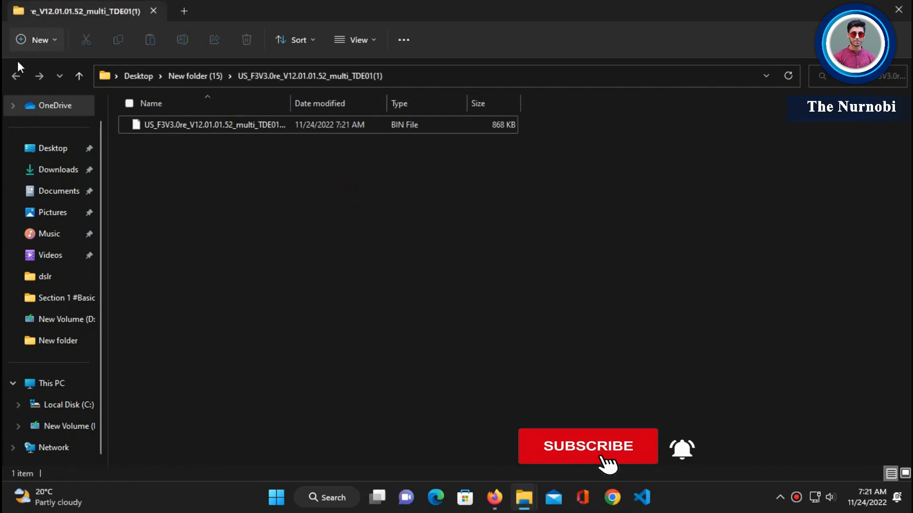
key("alt+Left")
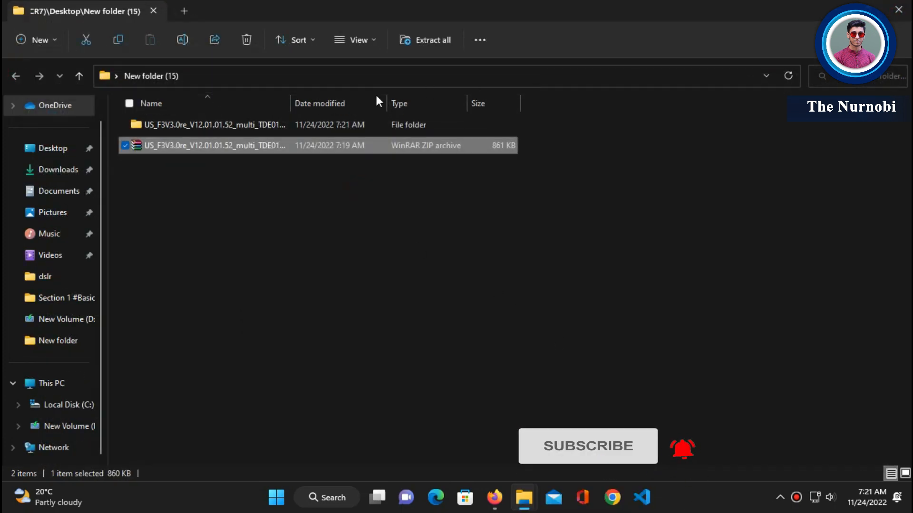
double_click(289, 126)
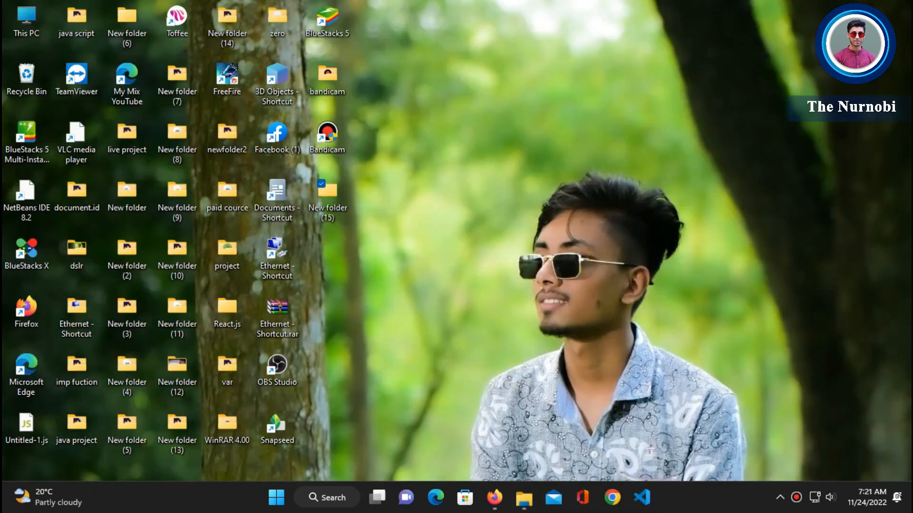
left_click(837, 8)
Return to the router page in Firefox, upgrade its firmware with US_F3V3.0re_V12.01.01.52_multi_TDE01.bin from New folder (15), and log back in
left_click(495, 483)
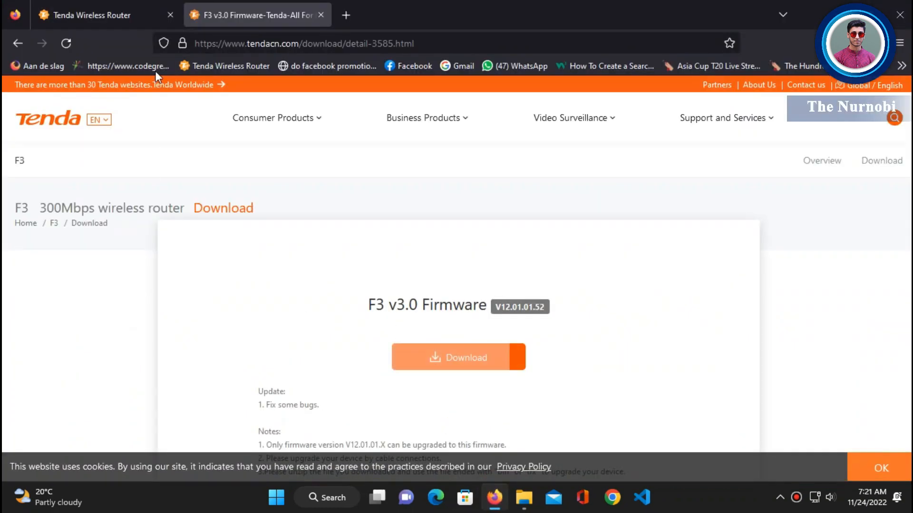
left_click(97, 16)
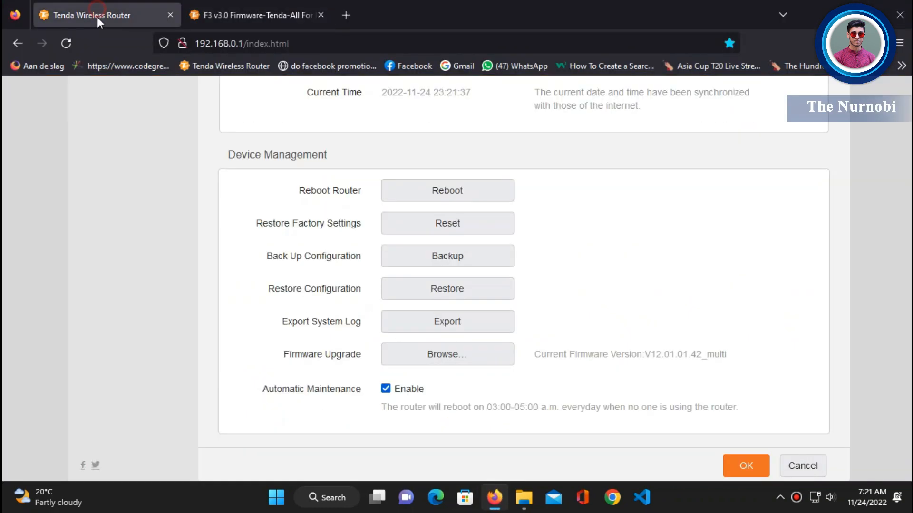
left_click(447, 356)
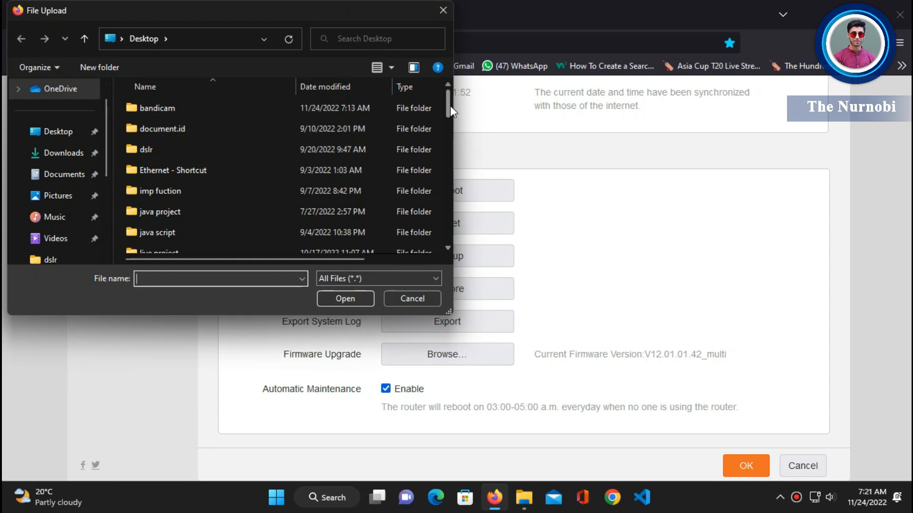
left_click_drag(447, 106, 445, 169)
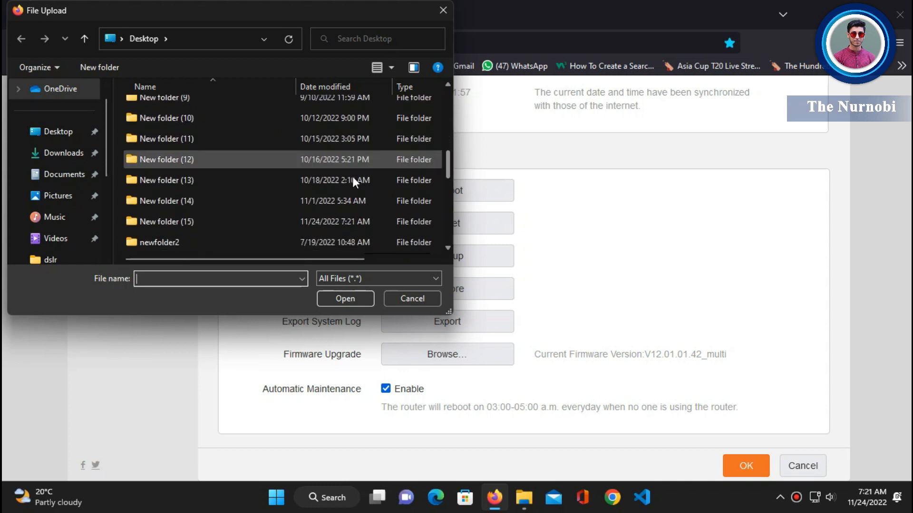
double_click(159, 220)
double_click(178, 108)
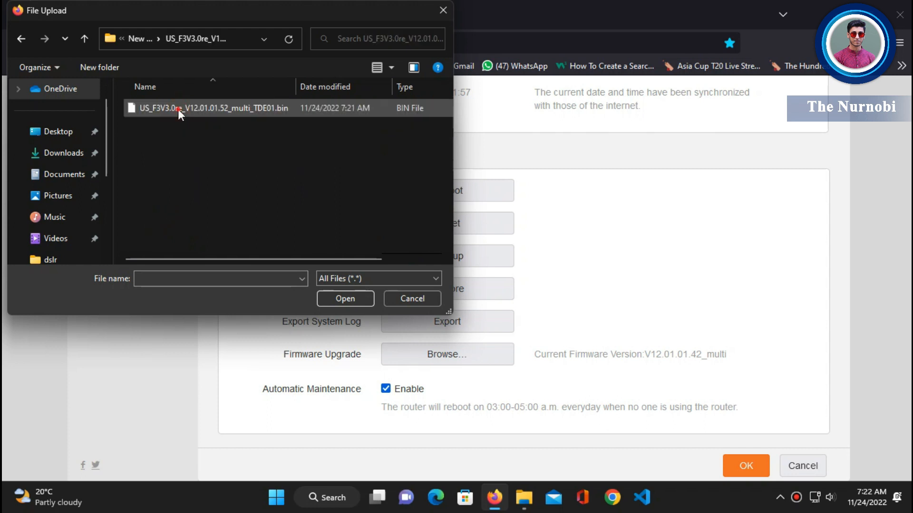
left_click(177, 108)
left_click(352, 294)
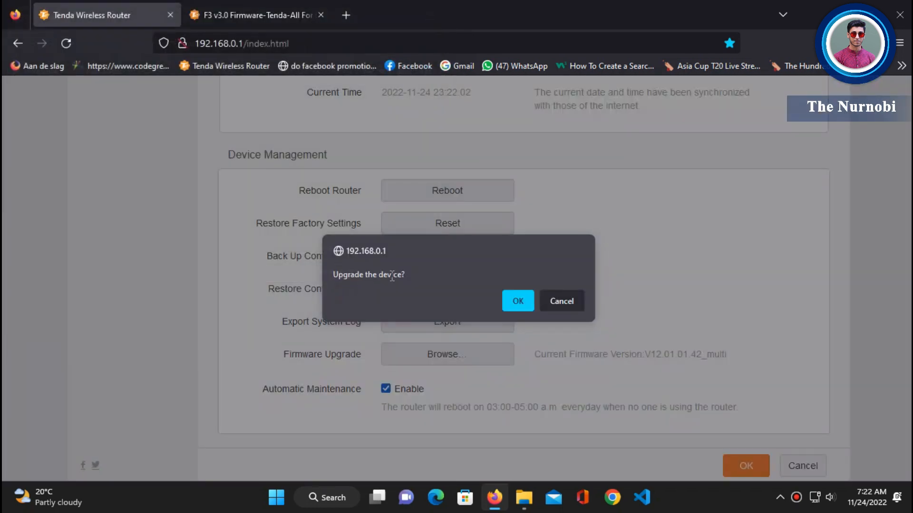
left_click(518, 302)
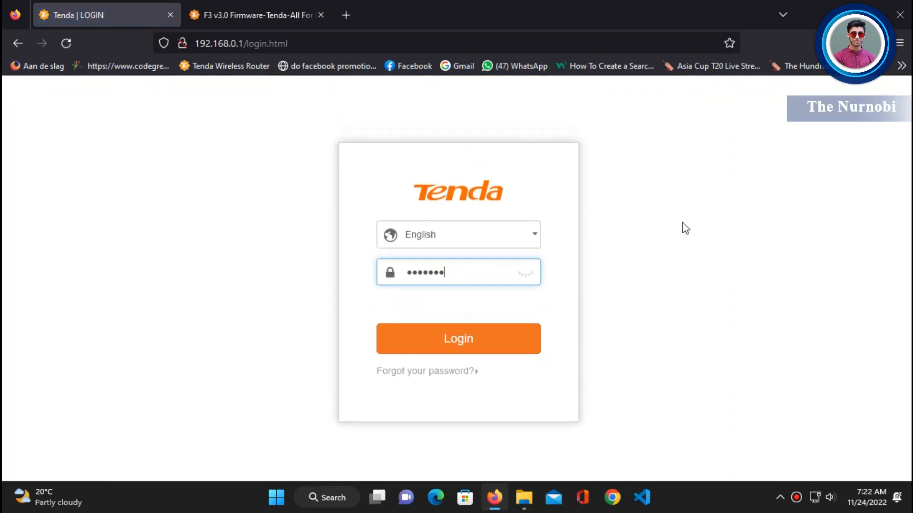
left_click(492, 338)
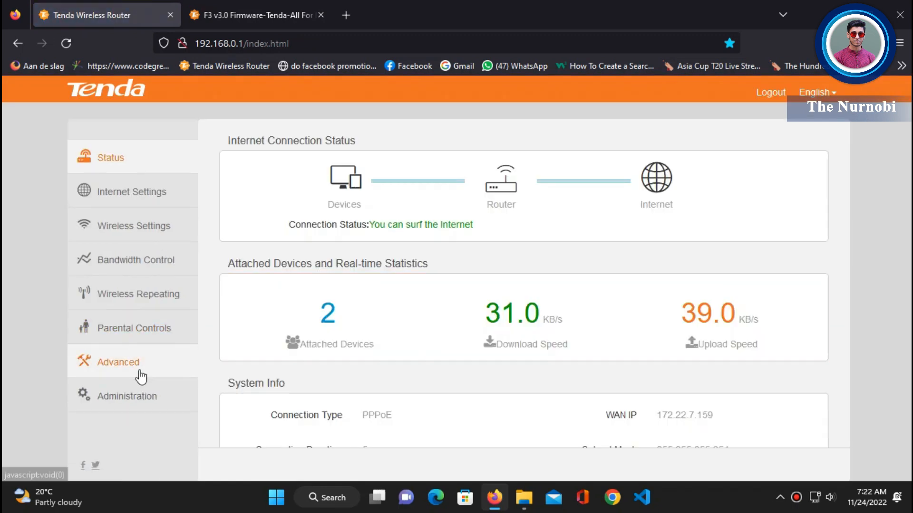
Try to remove all three blacklisted devices from the MAC address filter and switch the filter mode to Whitelist
left_click(141, 376)
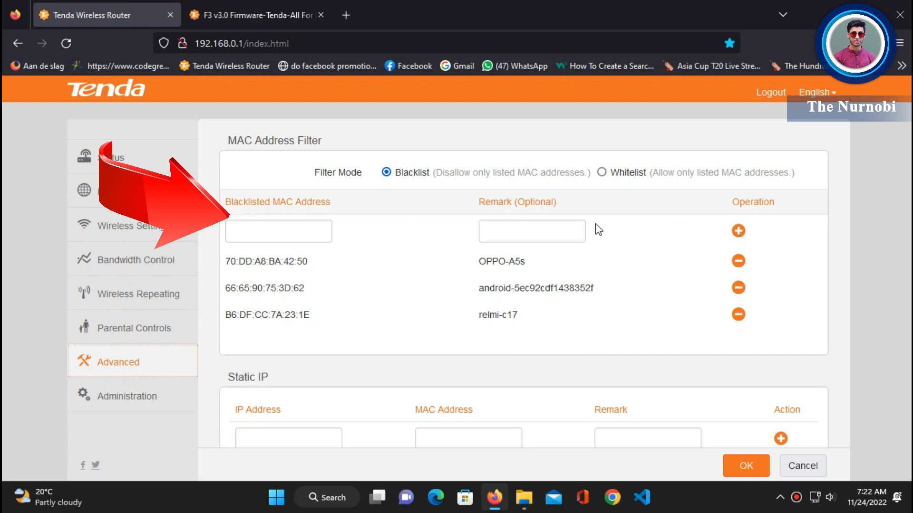
left_click(739, 261)
left_click(738, 261)
left_click(739, 261)
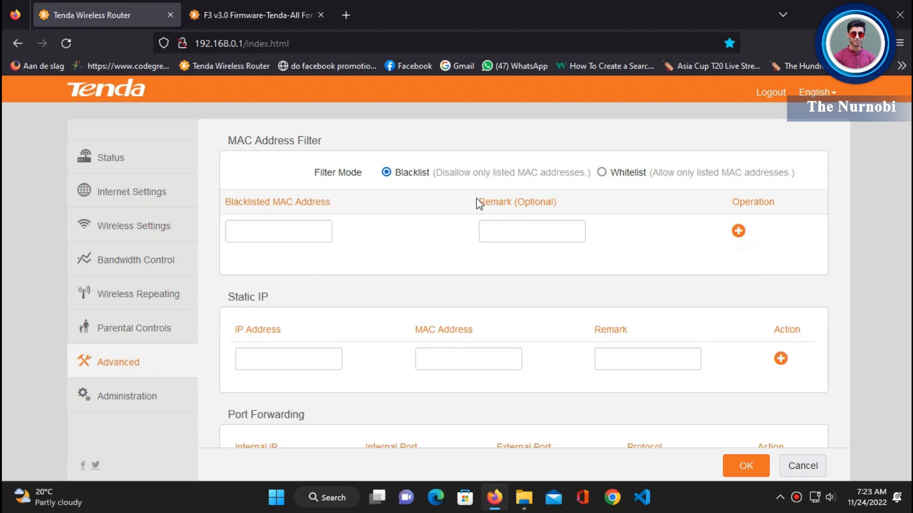
left_click(600, 173)
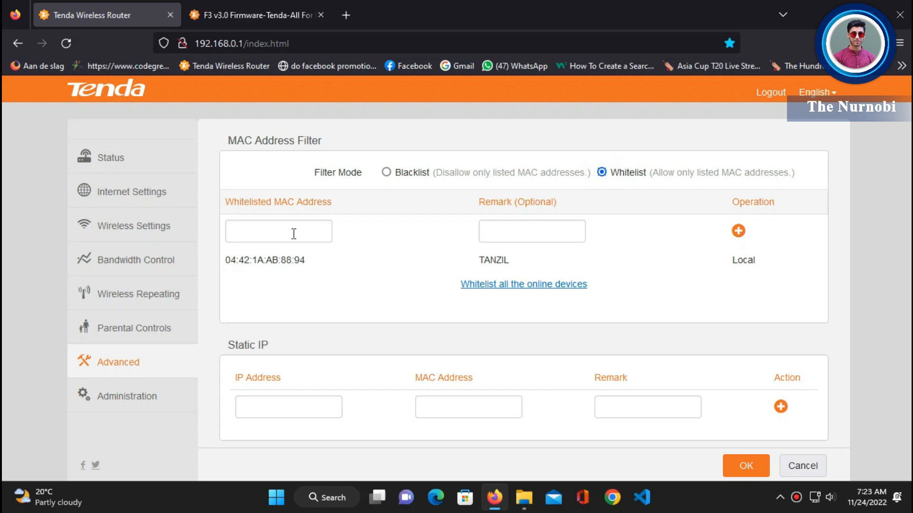
Disable internet access for the realme-5i device in the router's bandwidth control and save the change
left_click(114, 159)
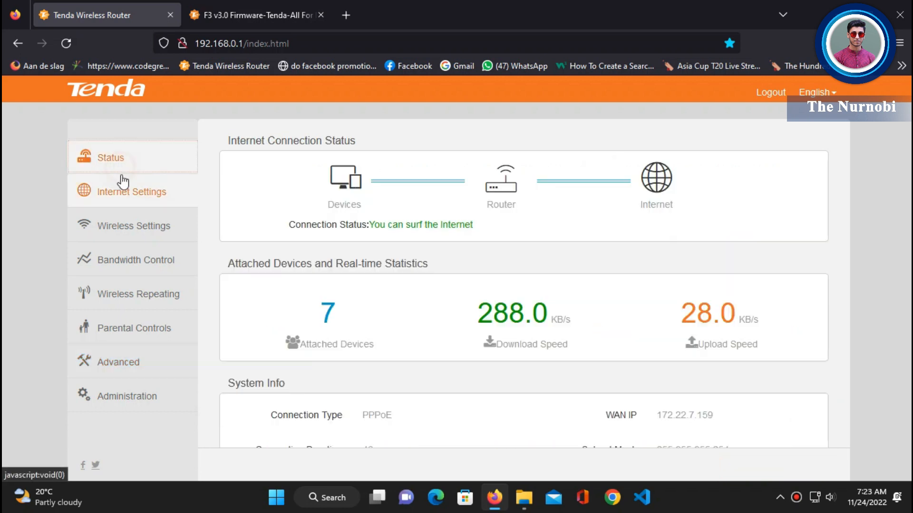
left_click(132, 259)
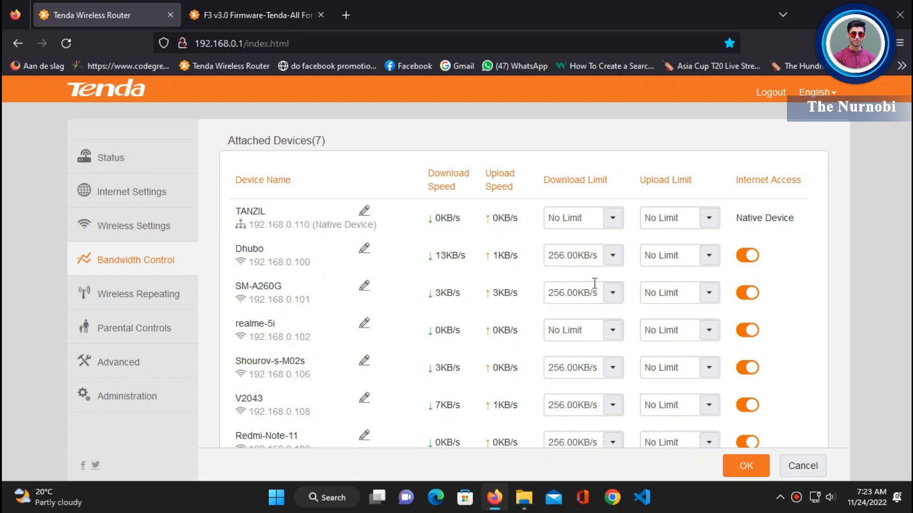
left_click(744, 330)
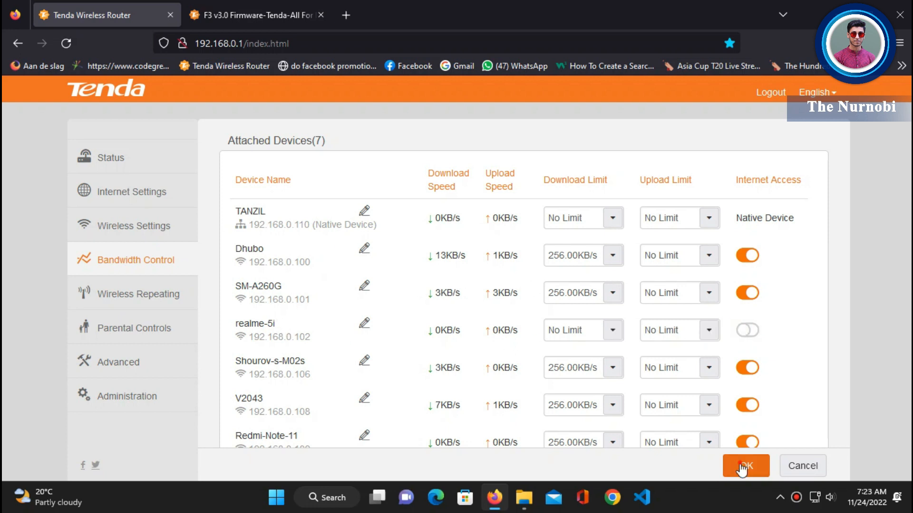
left_click(745, 466)
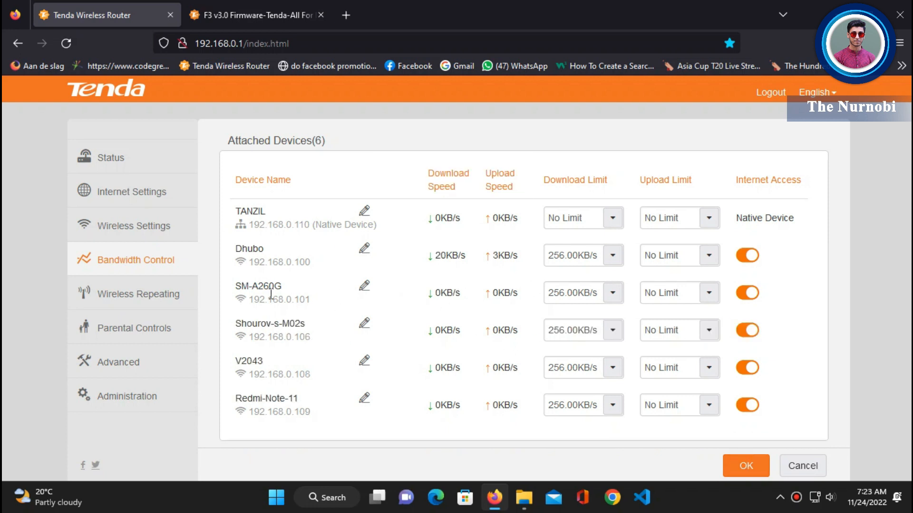
Copy the MAC address of realme-5i from the list of blocked devices
left_click(156, 196)
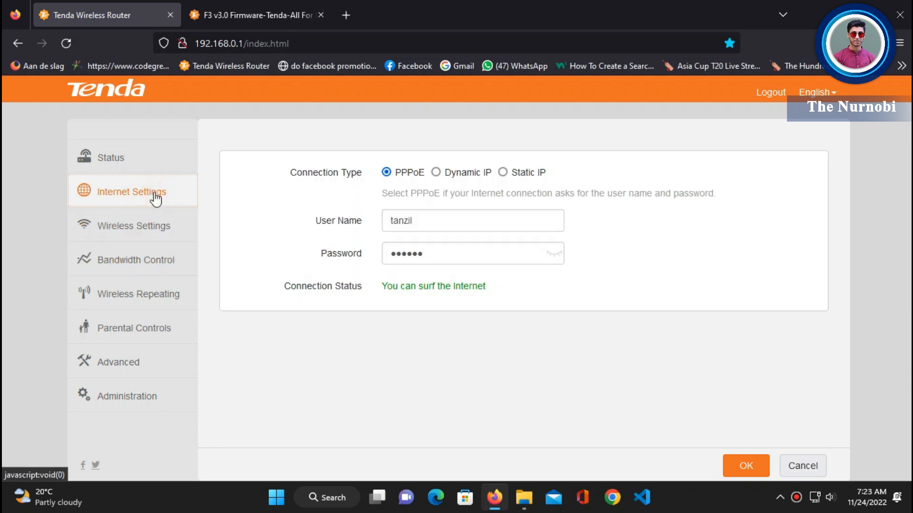
left_click(143, 166)
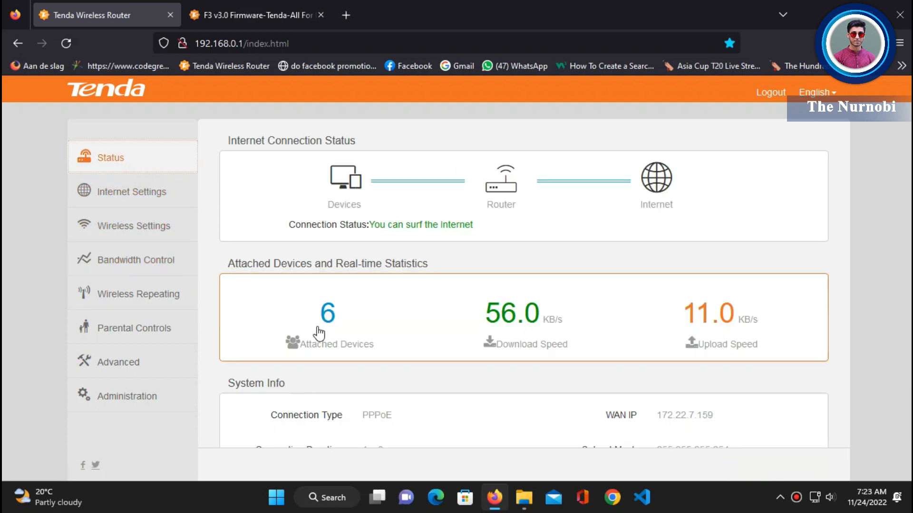
left_click(324, 335)
scroll(333, 340, "down", 5)
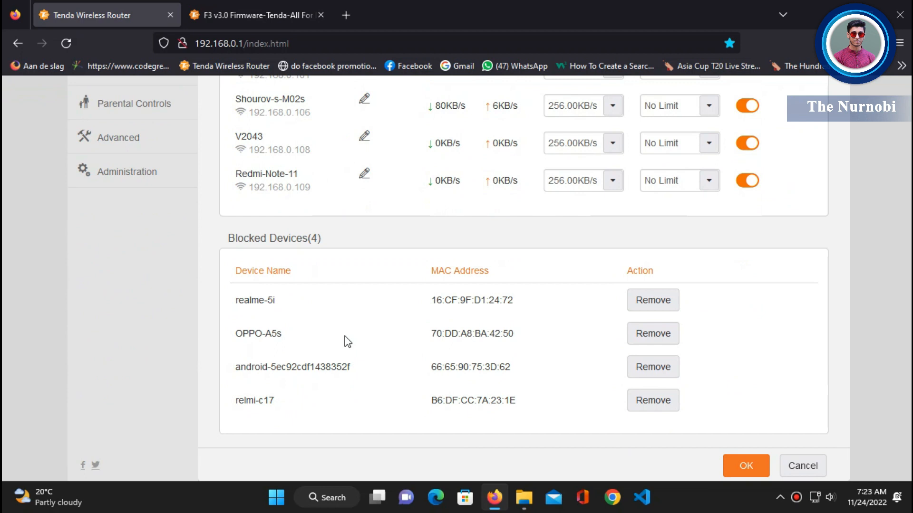
left_click_drag(431, 301, 526, 309)
key("ctrl+c")
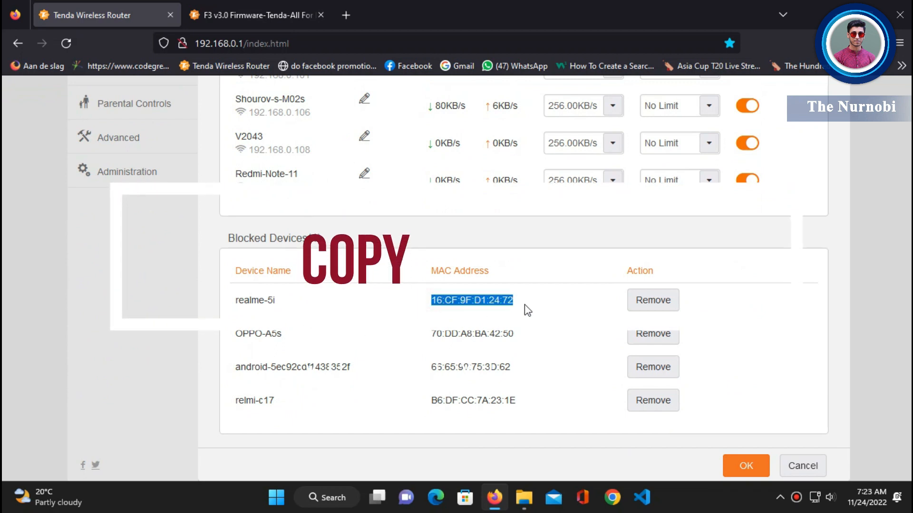
left_click(527, 311)
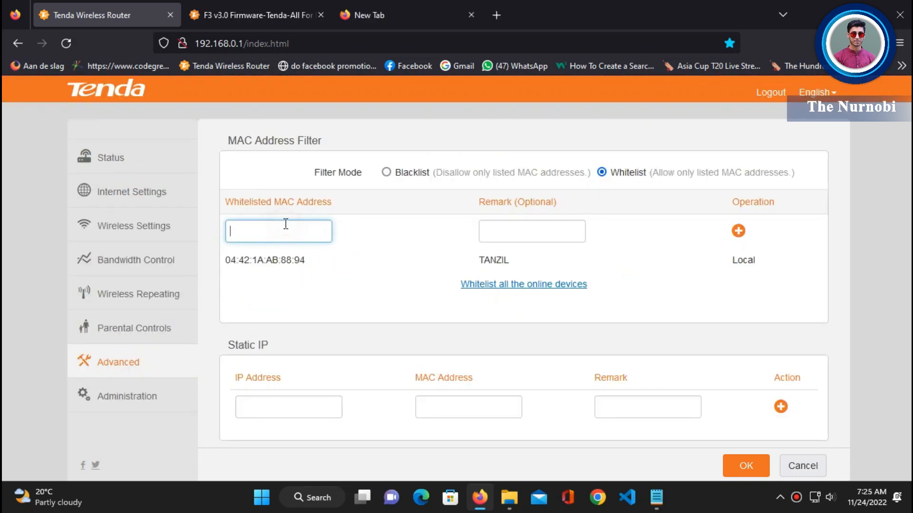
key("ctrl+v")
left_click(506, 232)
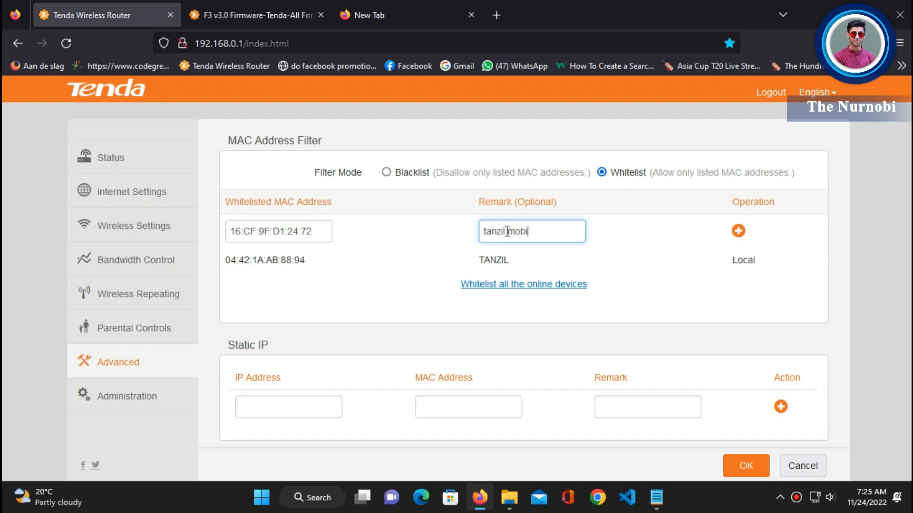
left_click(738, 231)
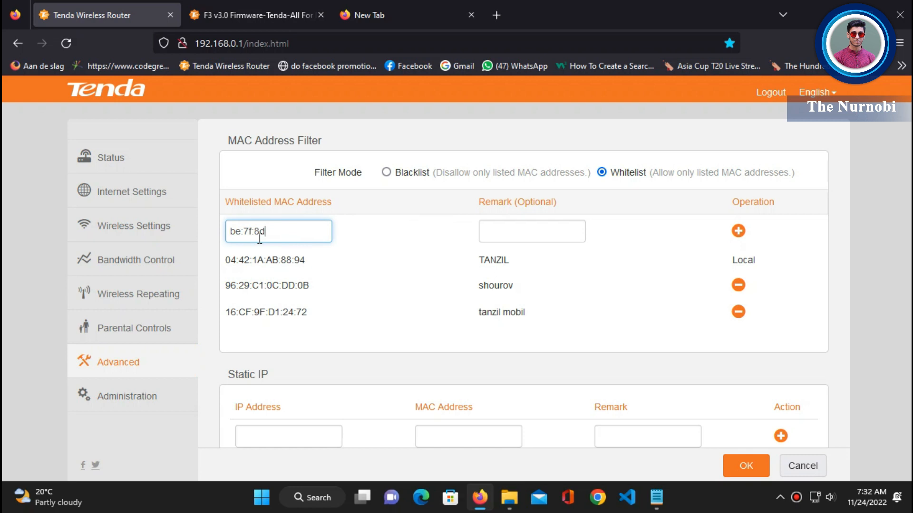
type(":b1")
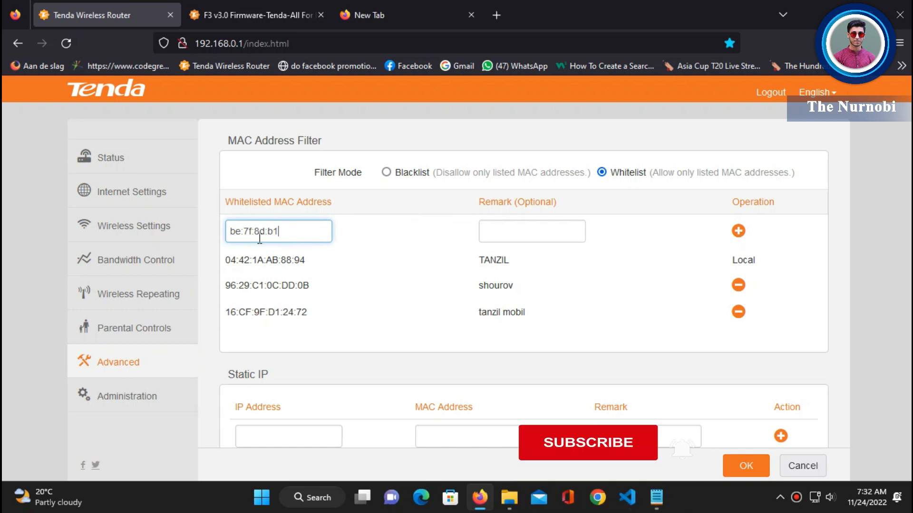
type(":ef:fd")
left_click(526, 236)
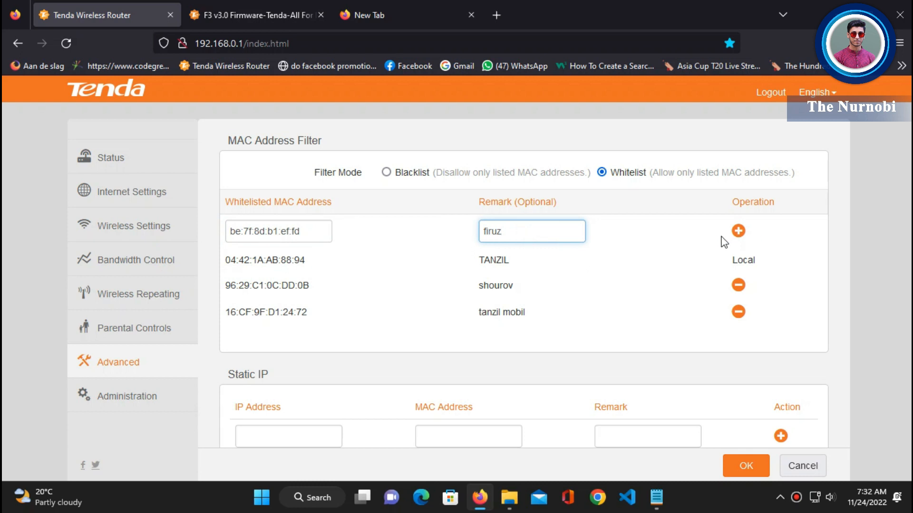
left_click(736, 231)
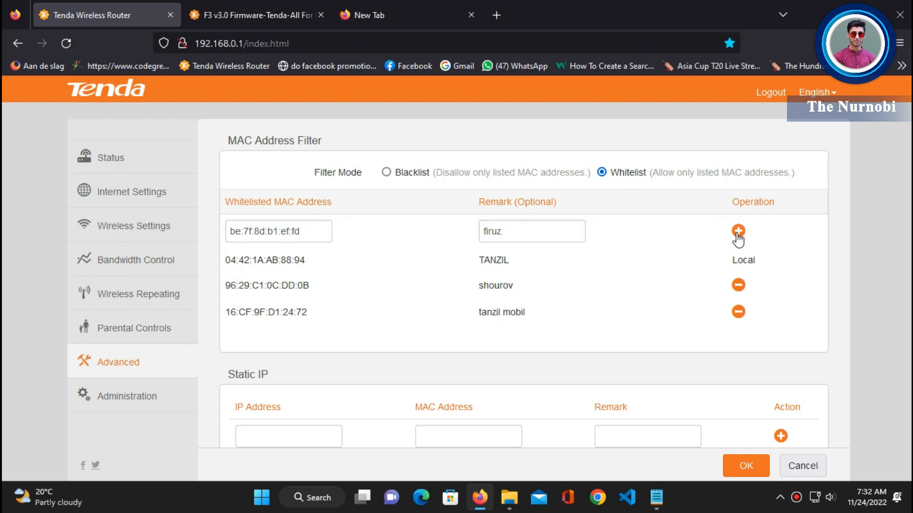
left_click(741, 459)
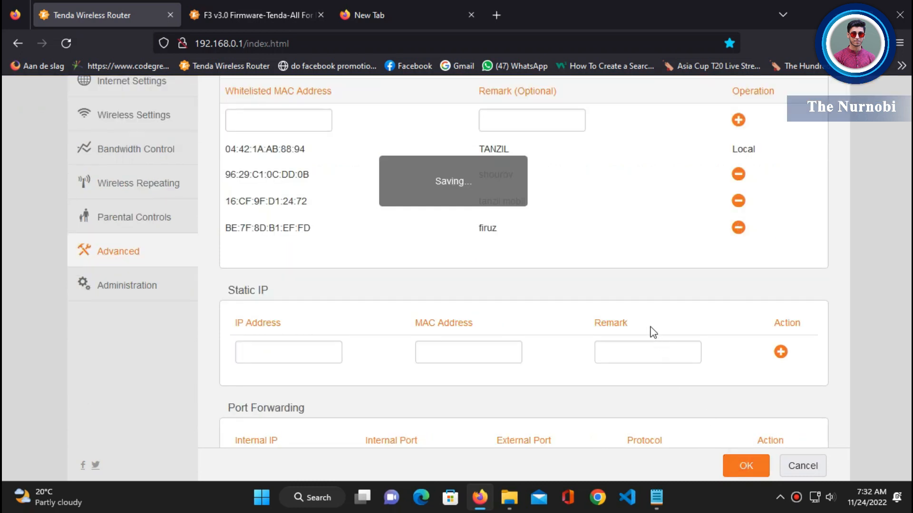